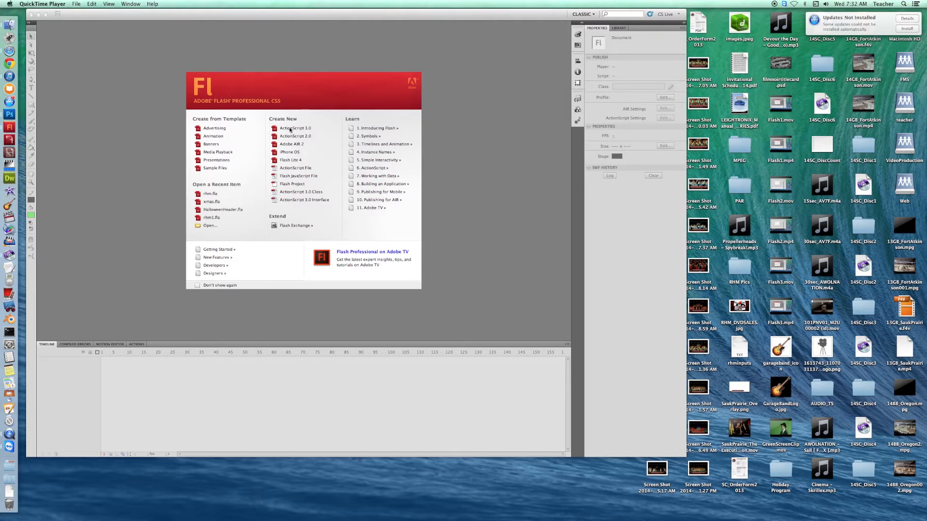
Step: Create a new ActionScript 3.0 document and draw a green circle about 146 px wide in the stage's upper-left area
click(290, 130)
click(295, 129)
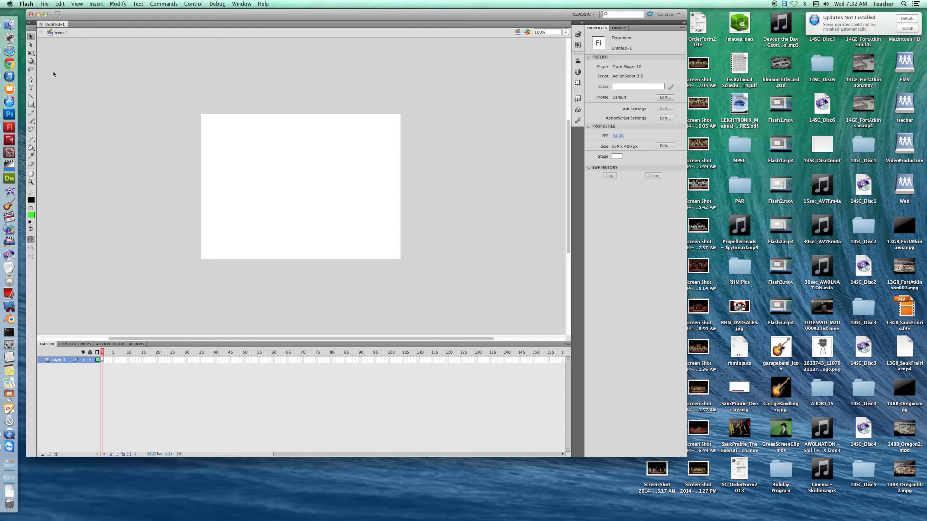
click(31, 105)
click(32, 105)
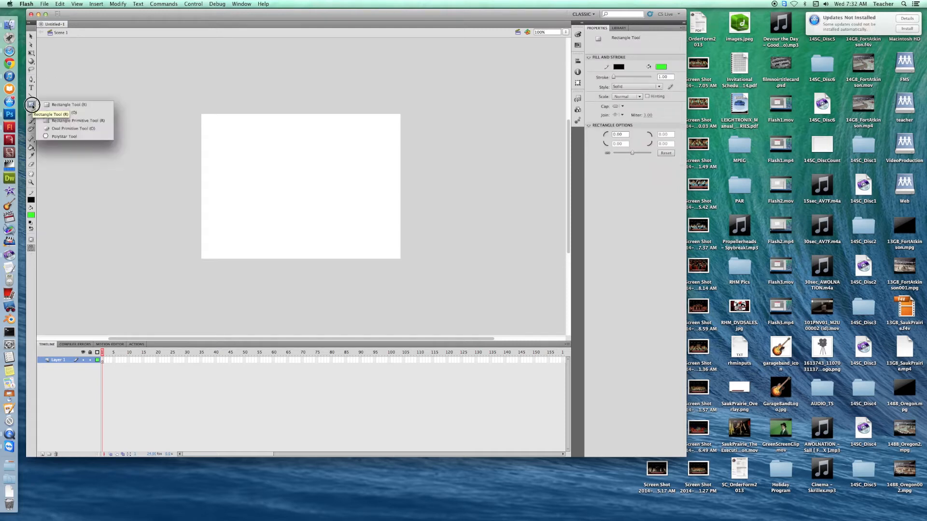
click(56, 114)
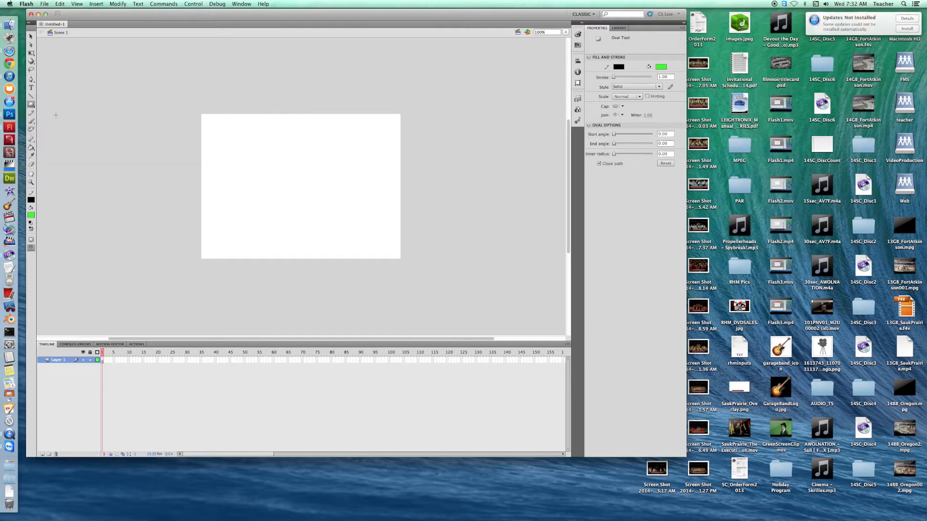
drag(217, 132, 251, 186)
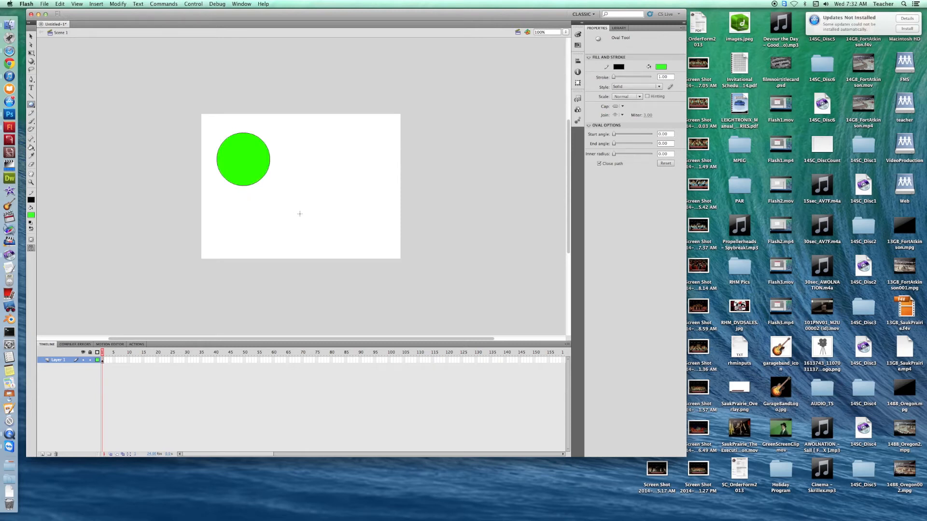
Step: Select the whole circle with its outline and convert it to a Graphic symbol named Circle
click(31, 36)
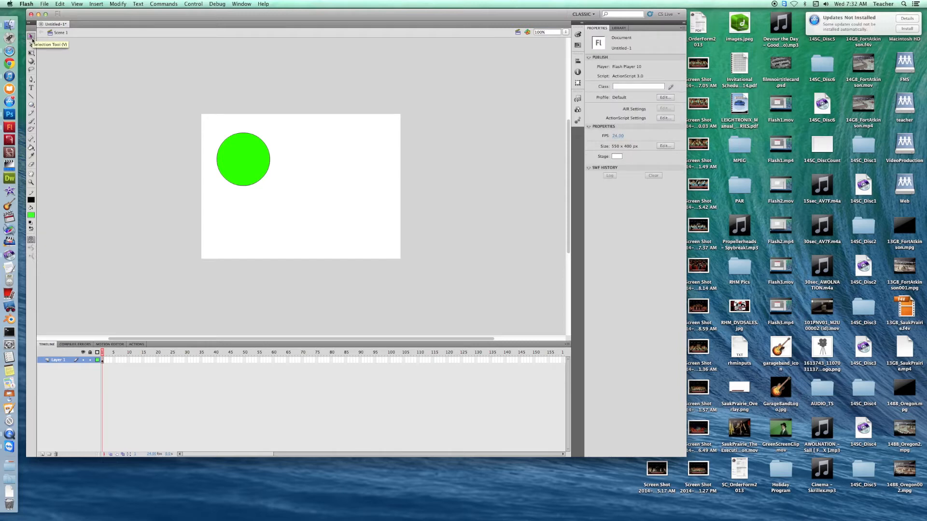
mouse_move(275, 193)
mouse_down()
mouse_move(279, 160)
mouse_move(209, 128)
mouse_up()
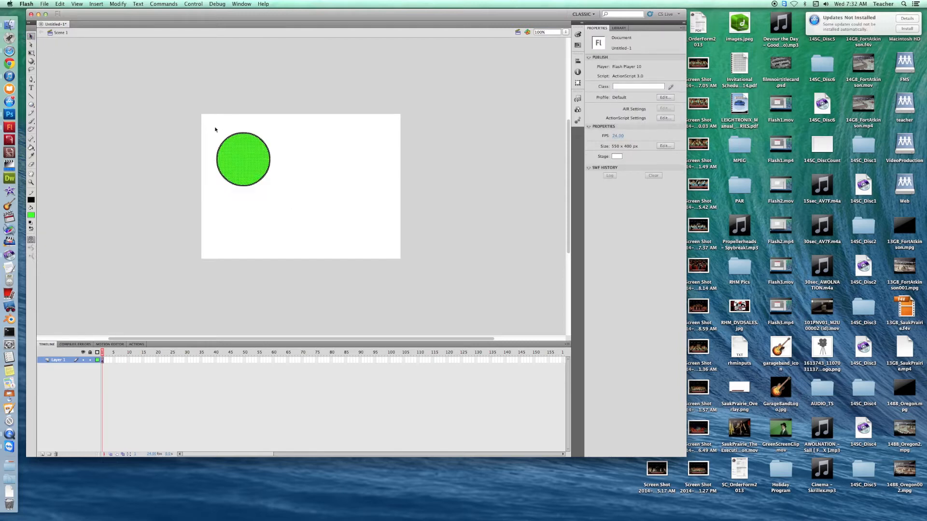
right_click(252, 167)
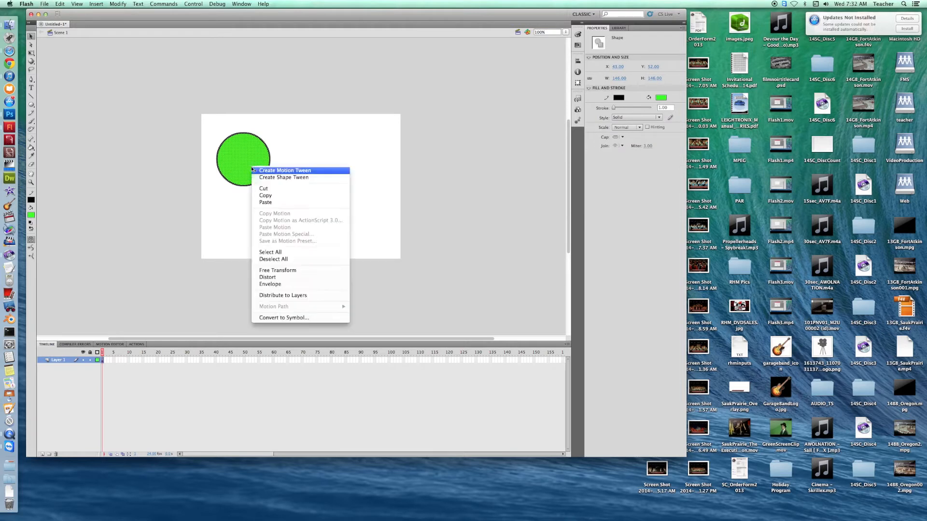
click(292, 318)
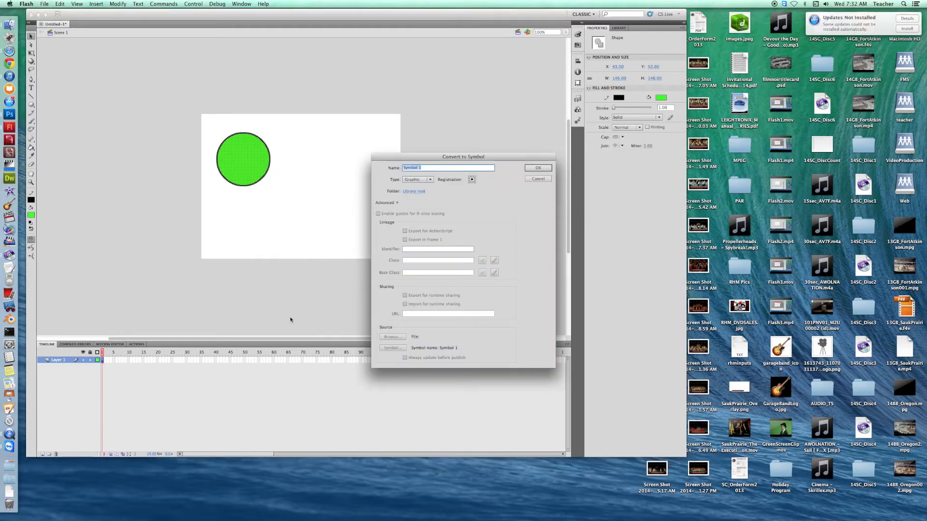
text(Circle)
click(429, 180)
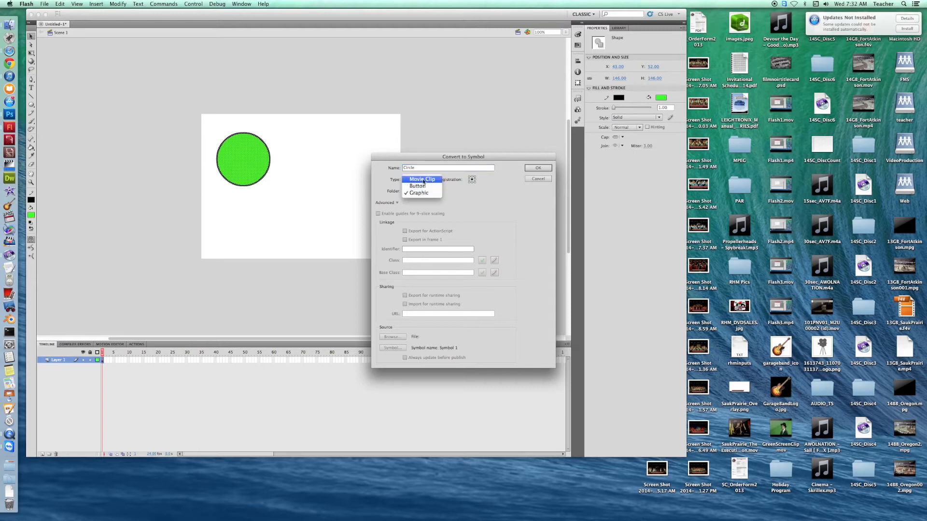
click(420, 194)
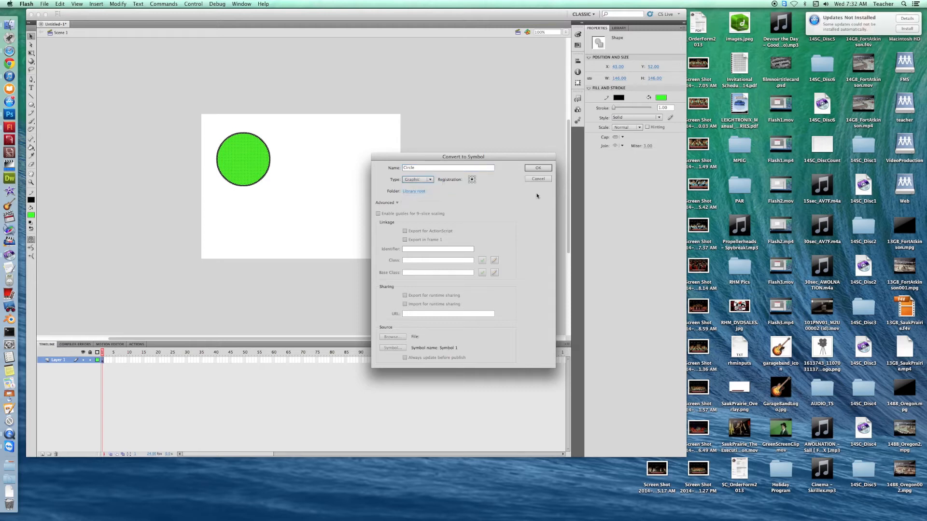
click(539, 168)
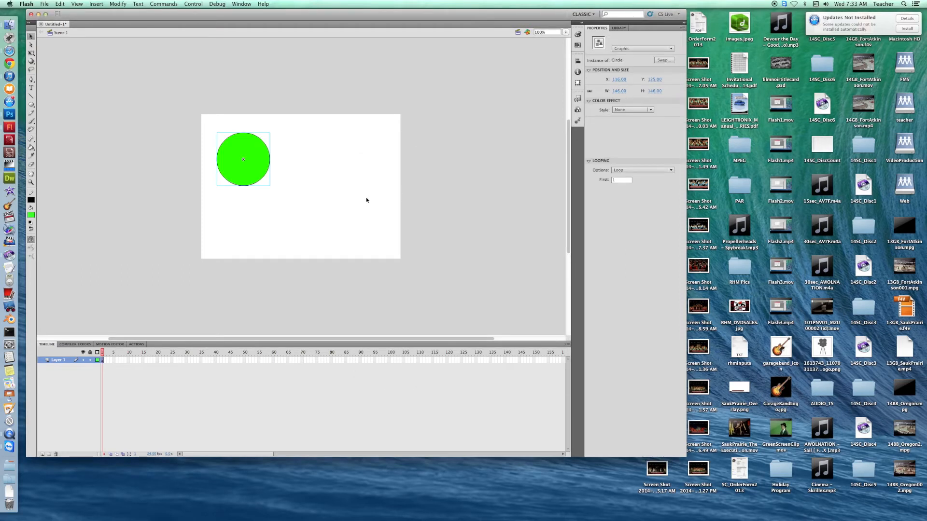
Step: Extend Layer 1 to frame 50 by inserting a frame and create a motion tween on the circle
click(244, 360)
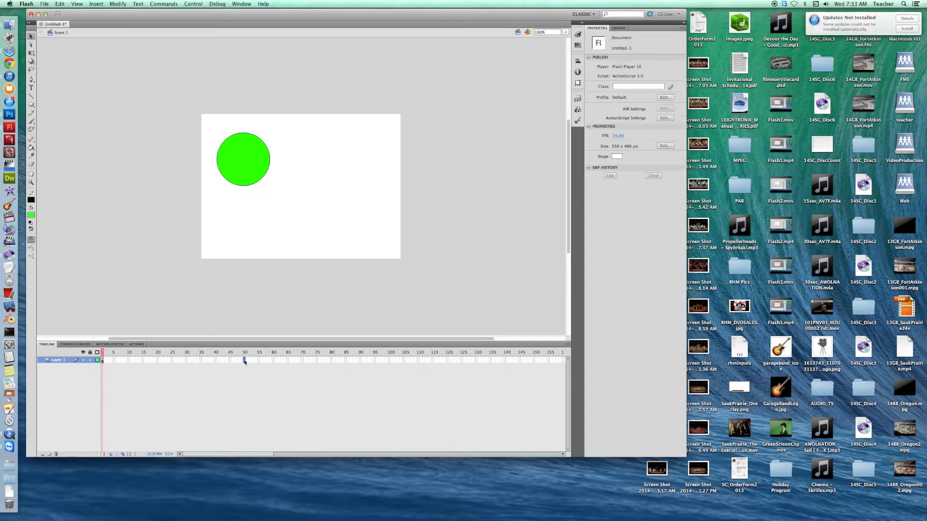
right_click(244, 361)
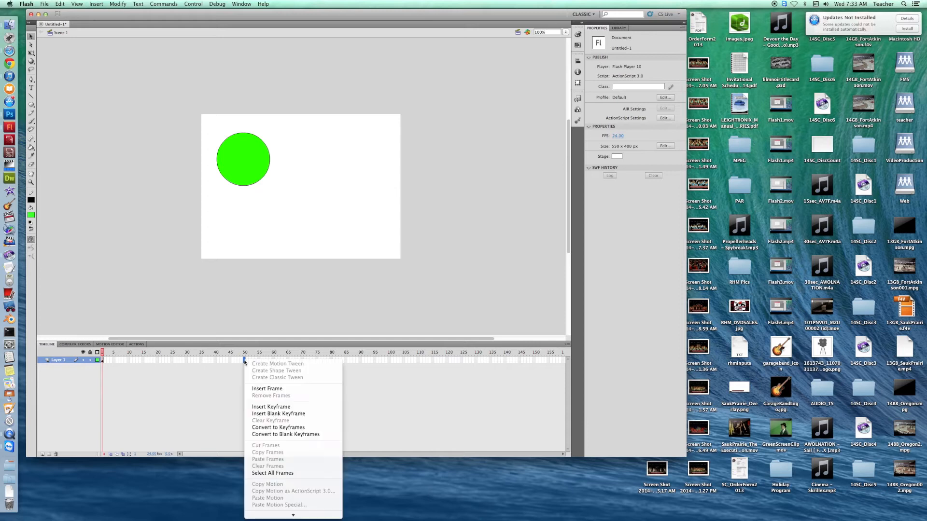
click(272, 389)
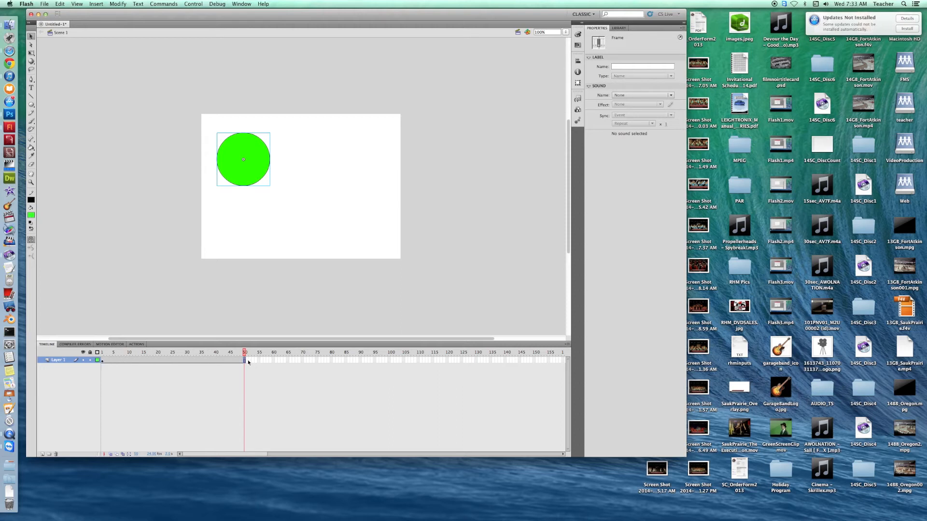
right_click(102, 362)
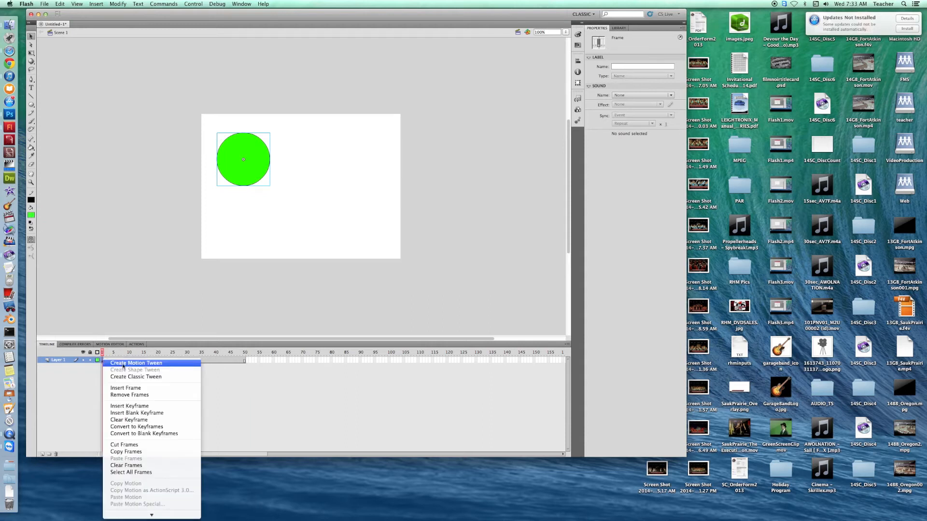
click(137, 364)
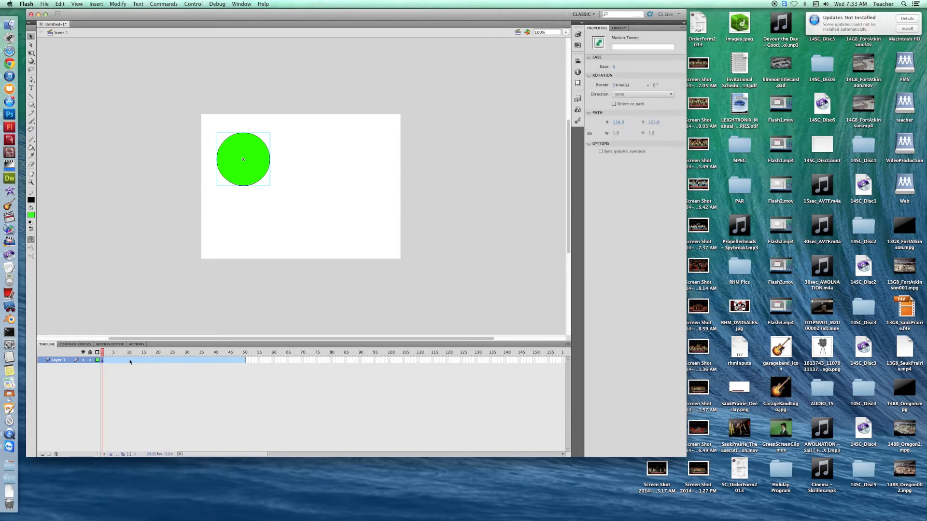
Step: Place the circle at the stage's bottom edge, at about X 206, Y 327 on frame 10 and X 416, Y 327 on frame 21
click(129, 361)
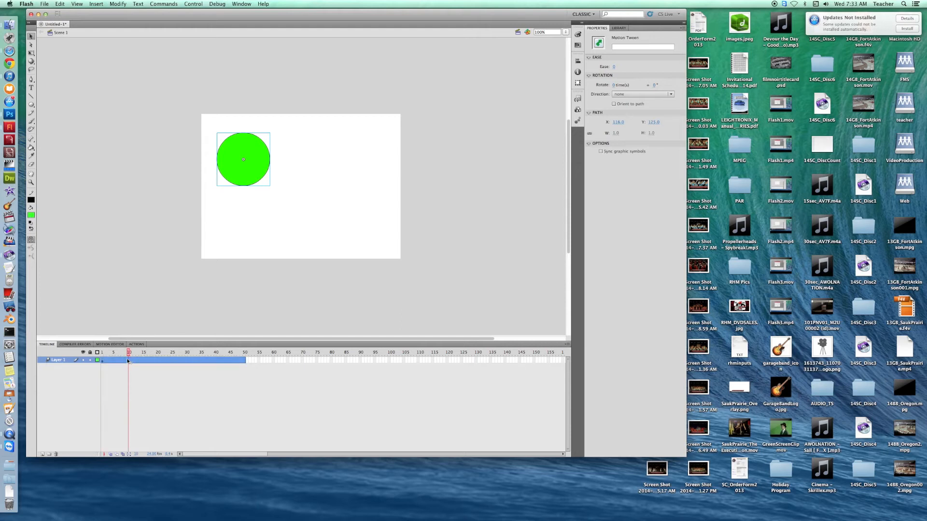
click(244, 177)
drag(245, 177, 279, 251)
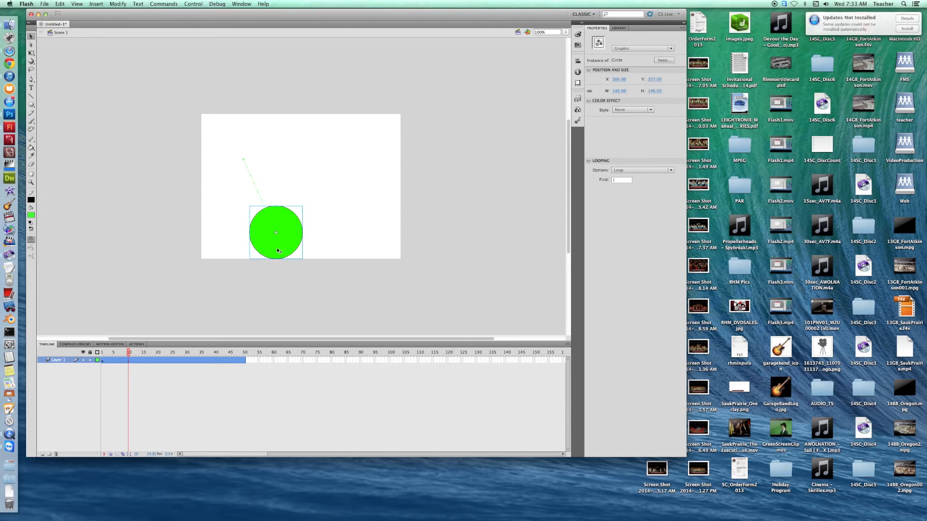
click(160, 362)
drag(277, 240, 352, 240)
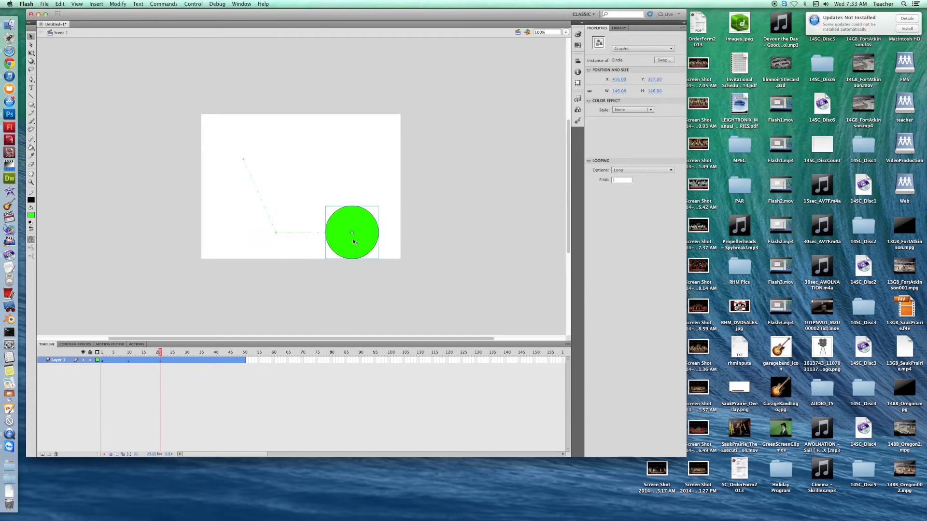
Step: Move the circle to about X 477, Y 130 on frame 33 and back to about X 124, Y 110 on frame 42
click(194, 362)
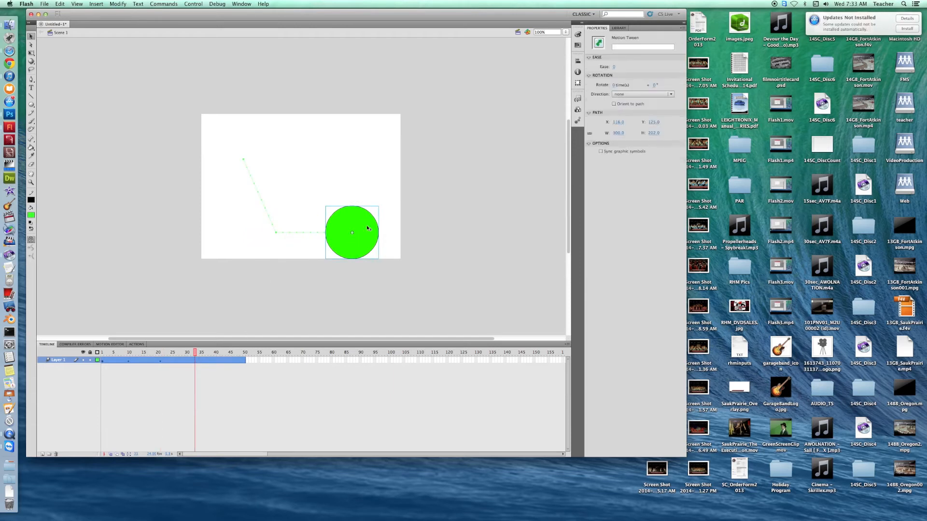
drag(366, 232, 379, 161)
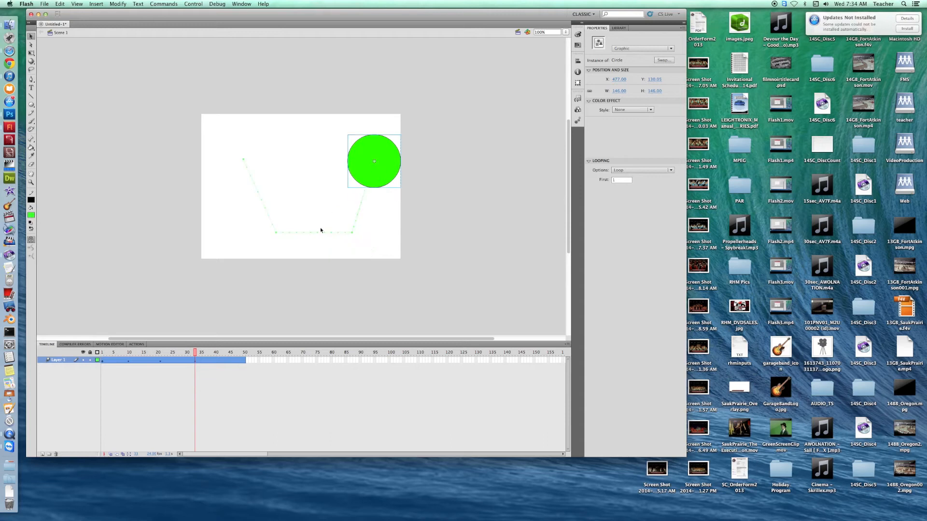
click(222, 361)
drag(376, 171, 248, 164)
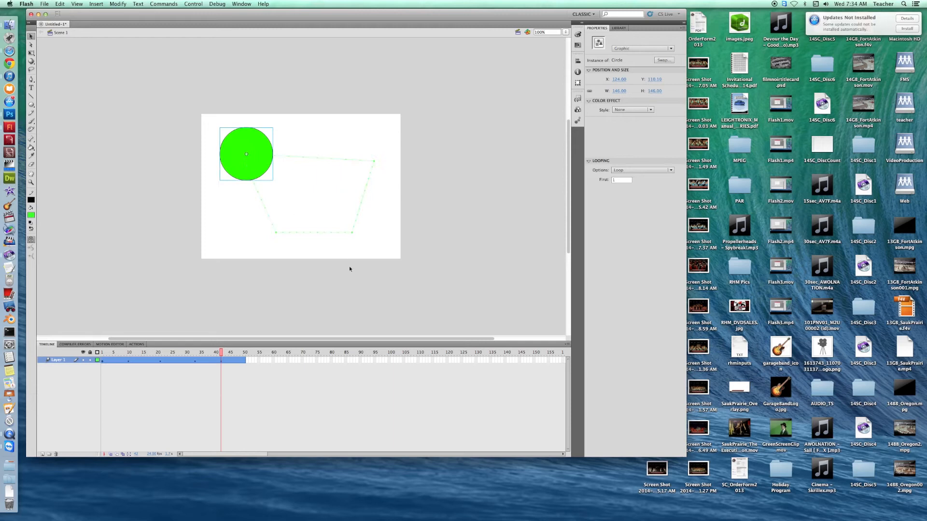
Step: Play the circle's motion tween on the timeline to check its movement
click(245, 361)
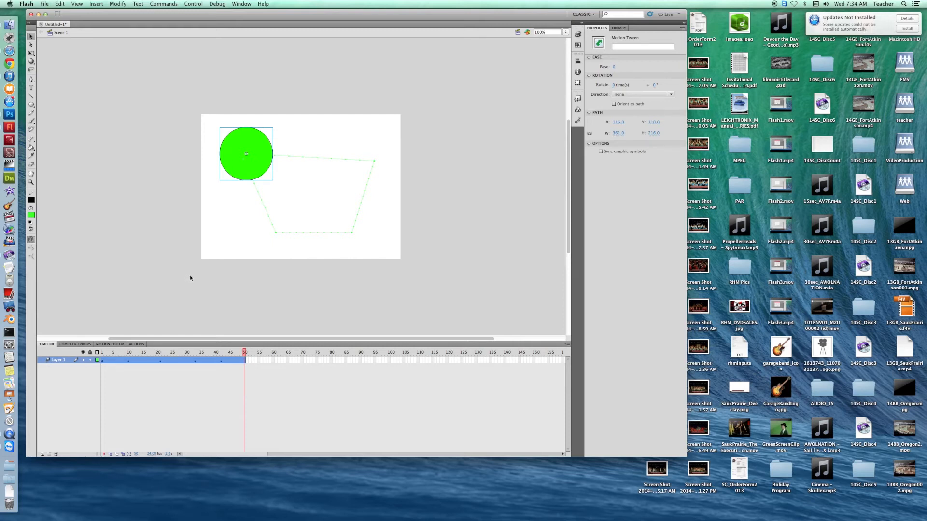
key(Return)
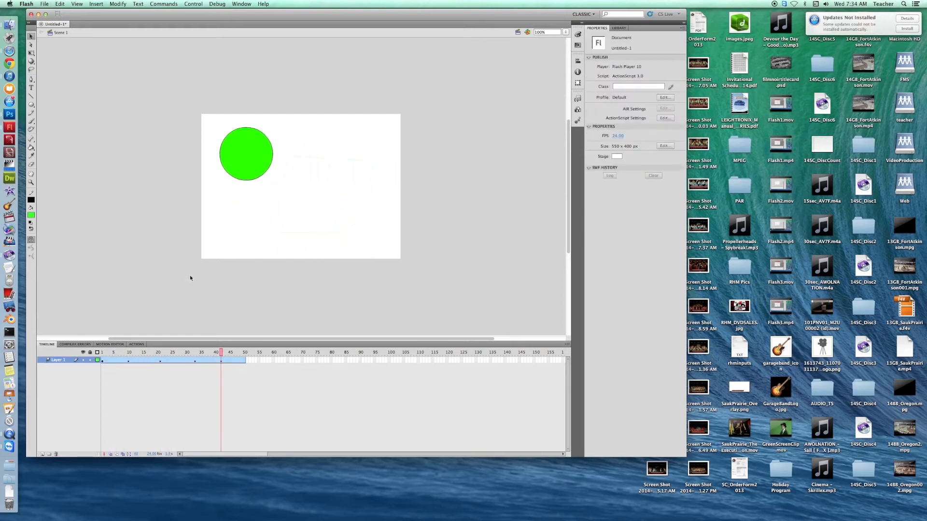
key(Return)
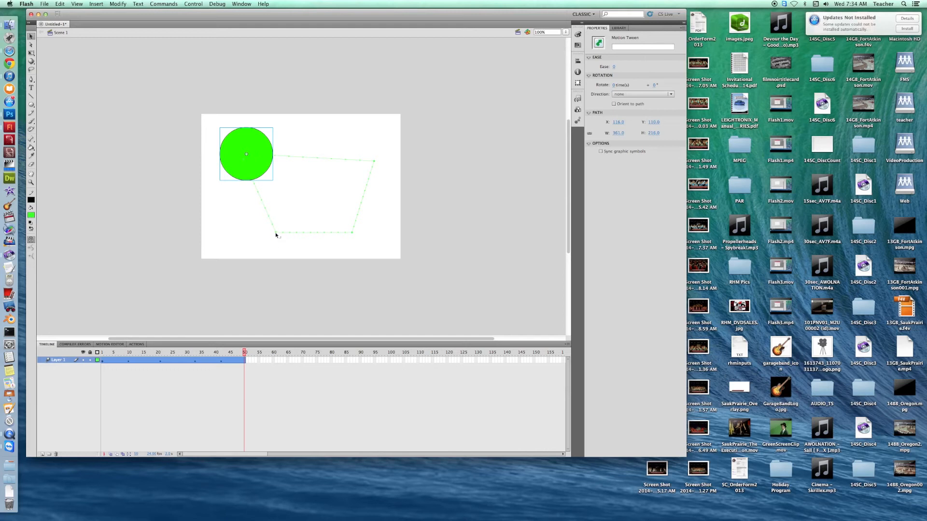
Step: Move the motion path's two lower corners and upper-right corner outward toward the stage corners and play the animation
drag(275, 234, 237, 244)
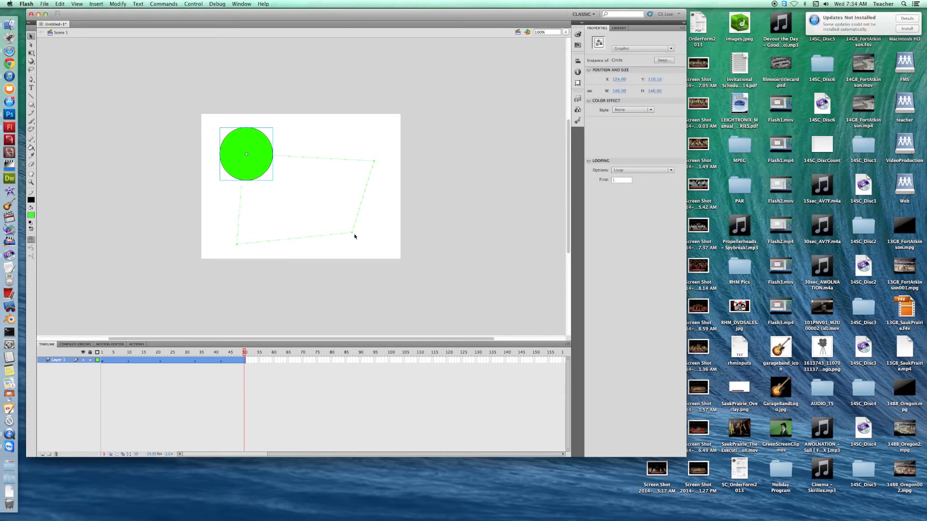
drag(352, 233, 378, 244)
drag(374, 163, 378, 128)
key(Return)
Step: Bend the motion path's top, right, bottom and left segments inward into curves and preview the animation
drag(321, 144, 324, 157)
drag(377, 186, 355, 188)
drag(301, 245, 299, 225)
drag(241, 198, 275, 196)
key(Return)
Step: Bend the motion path's top and right segments more deeply inward and replay the animation
drag(307, 159, 305, 182)
drag(356, 197, 292, 199)
key(Return)
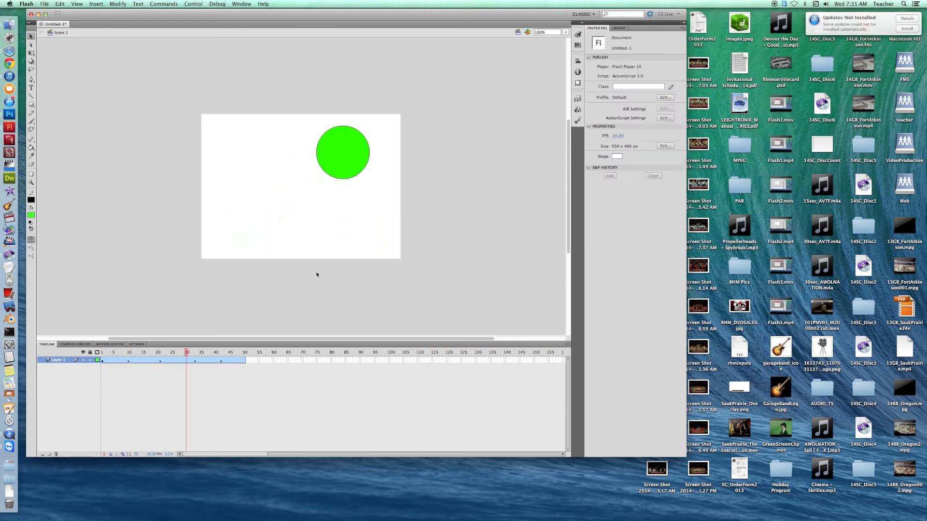